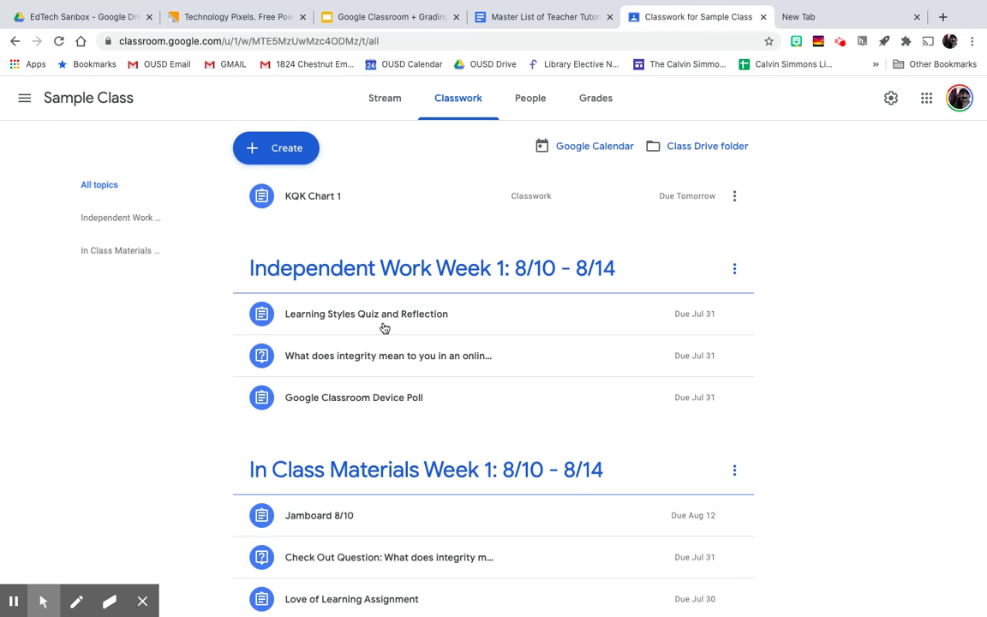
Step: Create a new assignment titled "KQK" in the Classwork grade category
{"action": "left_click", "coordinate": [300, 151]}
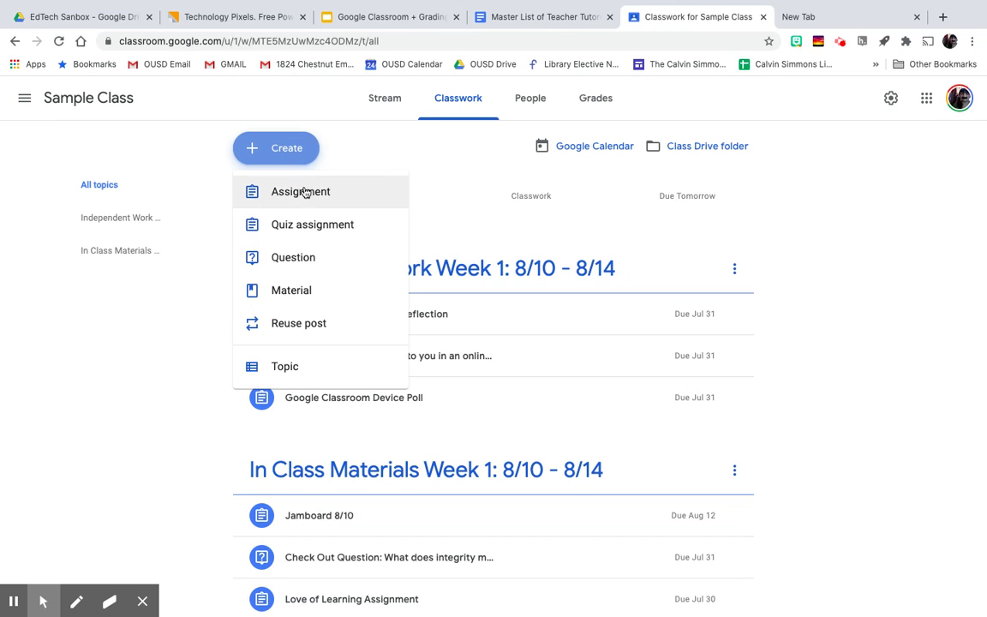
{"action": "left_click", "coordinate": [297, 192]}
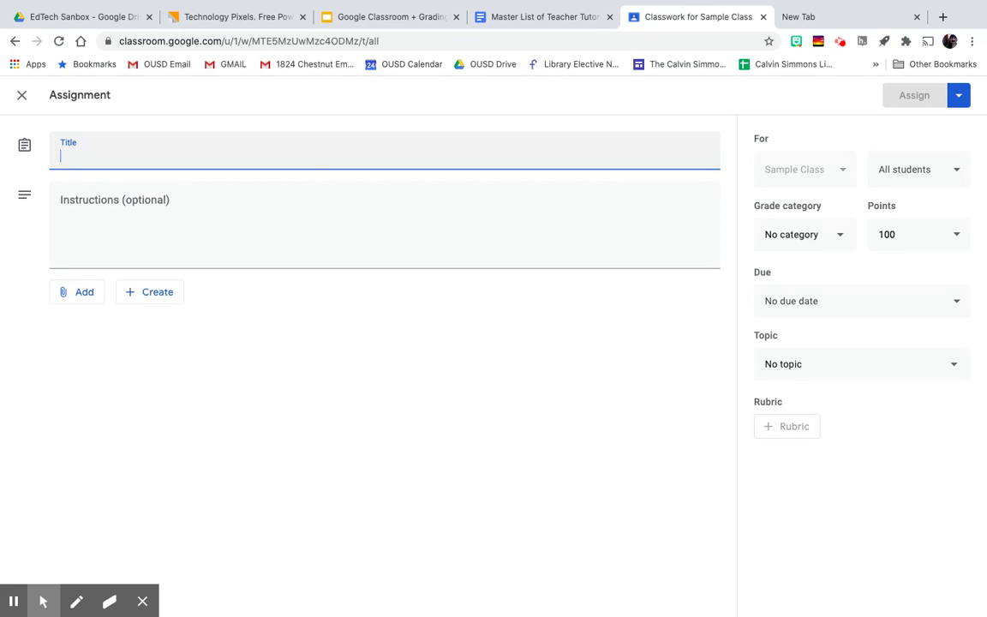
{"action": "type", "text": "KQ"}
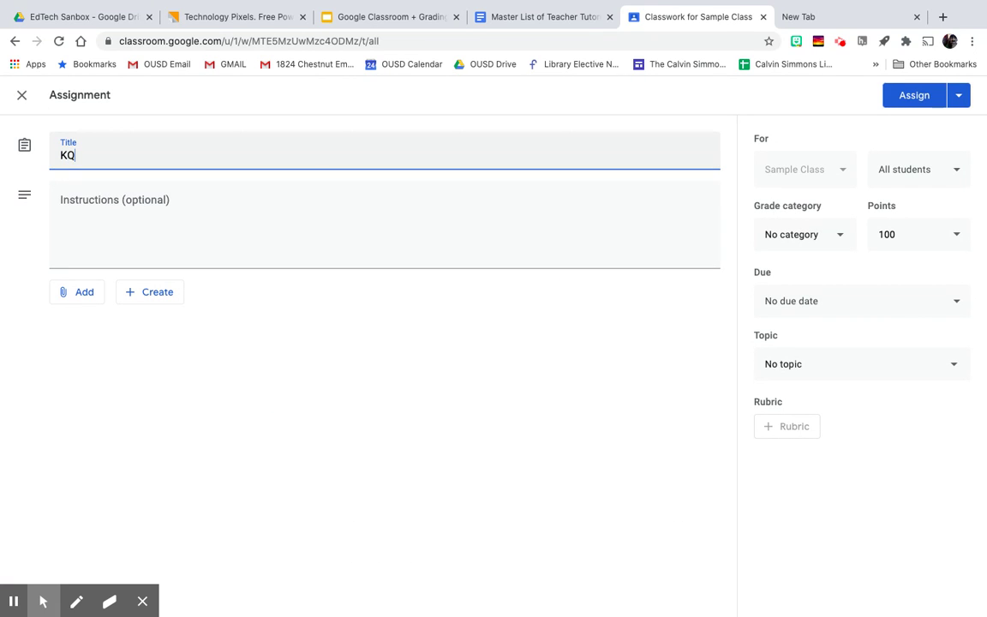
{"action": "type", "text": "K"}
{"action": "left_click", "coordinate": [809, 233]}
{"action": "left_click", "coordinate": [802, 270]}
Step: Try to set the assignment's points to 4
{"action": "left_click", "coordinate": [883, 234]}
{"action": "double_click", "coordinate": [886, 234]}
{"action": "type", "text": "4"}
{"action": "left_click", "coordinate": [703, 398]}
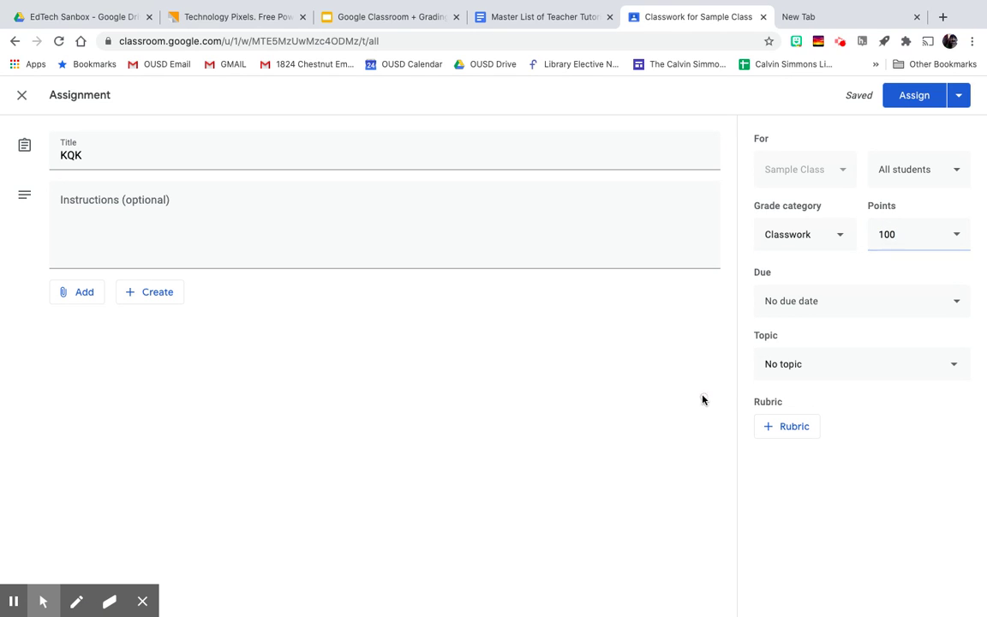
Step: Set the assignment's due date to Sep 28, 2020
{"action": "left_click", "coordinate": [799, 310]}
{"action": "left_click", "coordinate": [826, 357]}
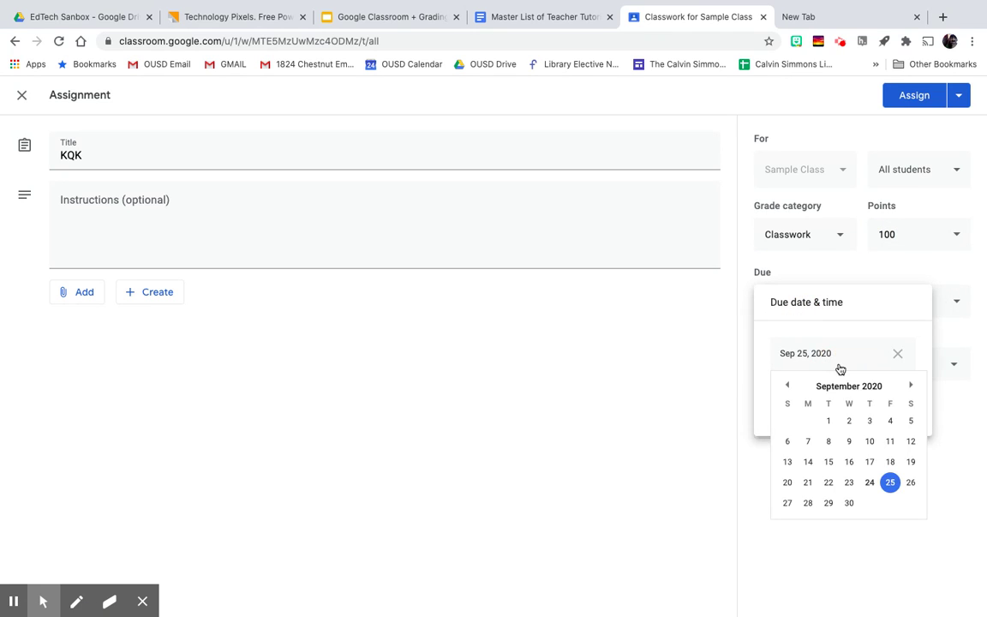
{"action": "left_click", "coordinate": [807, 502]}
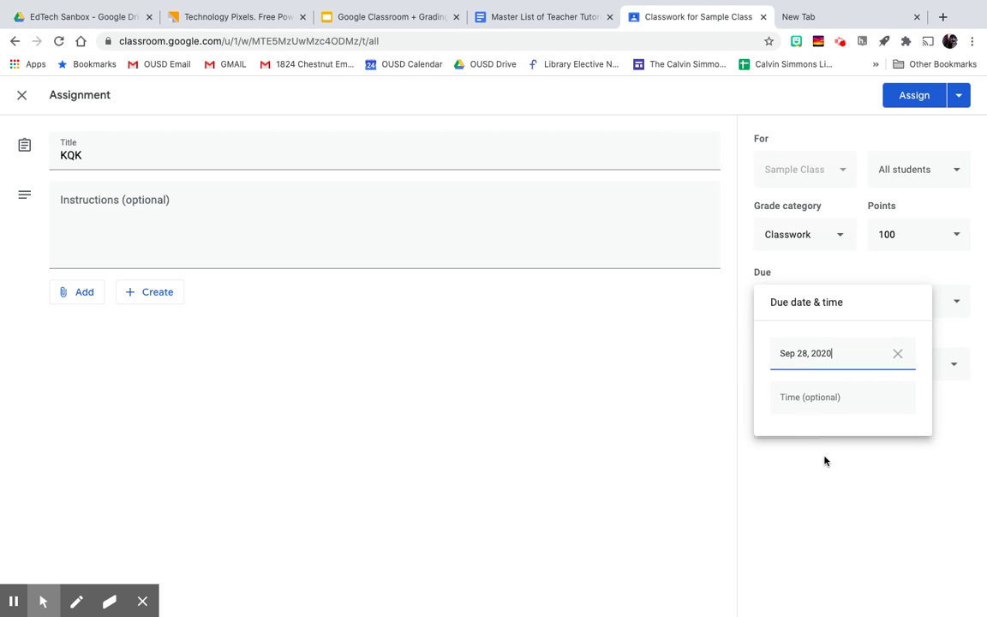
{"action": "left_click", "coordinate": [824, 462]}
{"action": "left_click", "coordinate": [826, 374]}
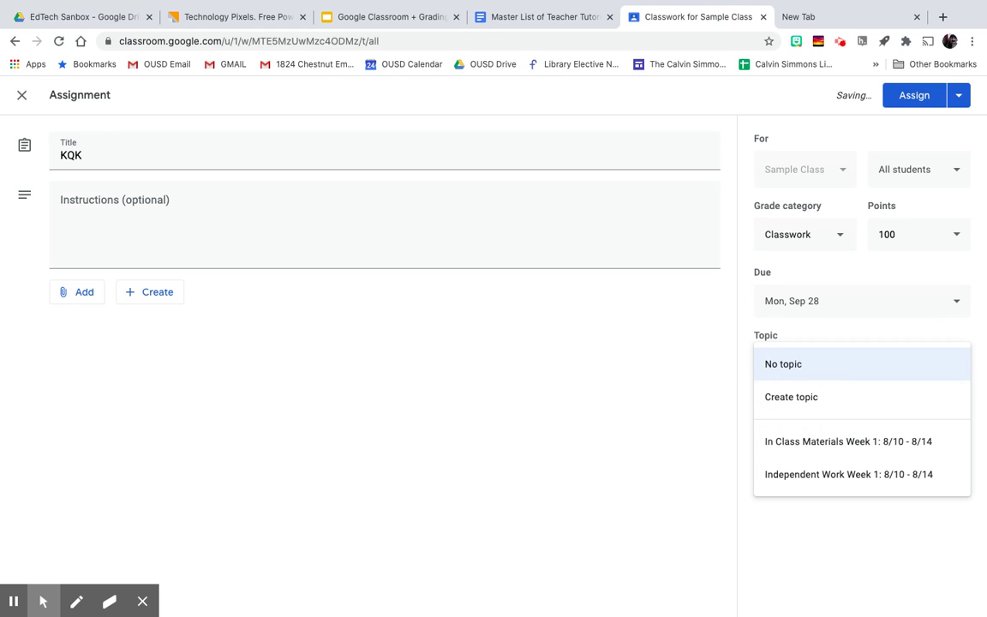
{"action": "left_click", "coordinate": [501, 395]}
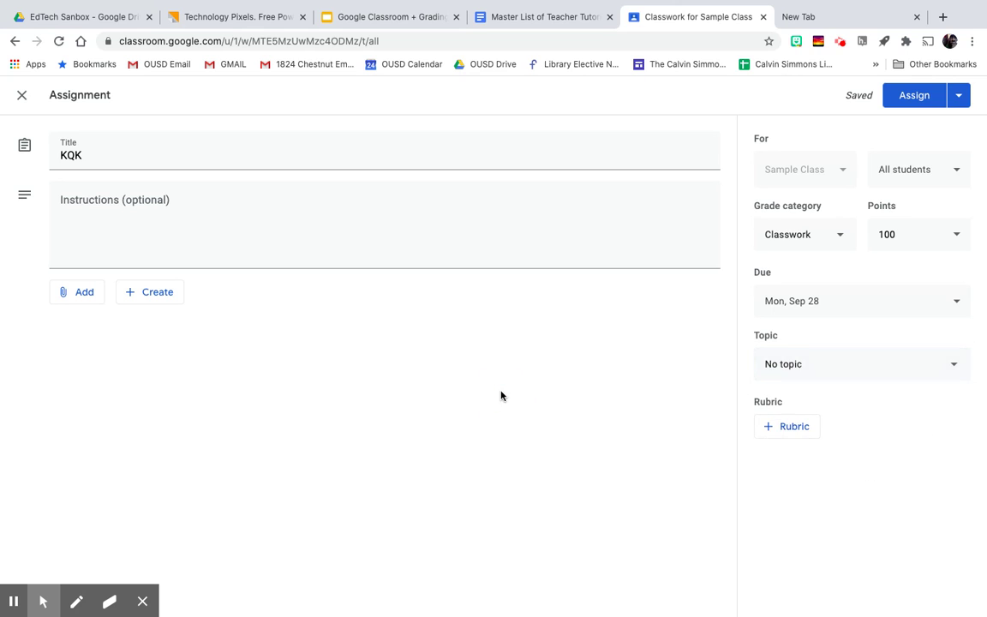
{"action": "left_click", "coordinate": [85, 290]}
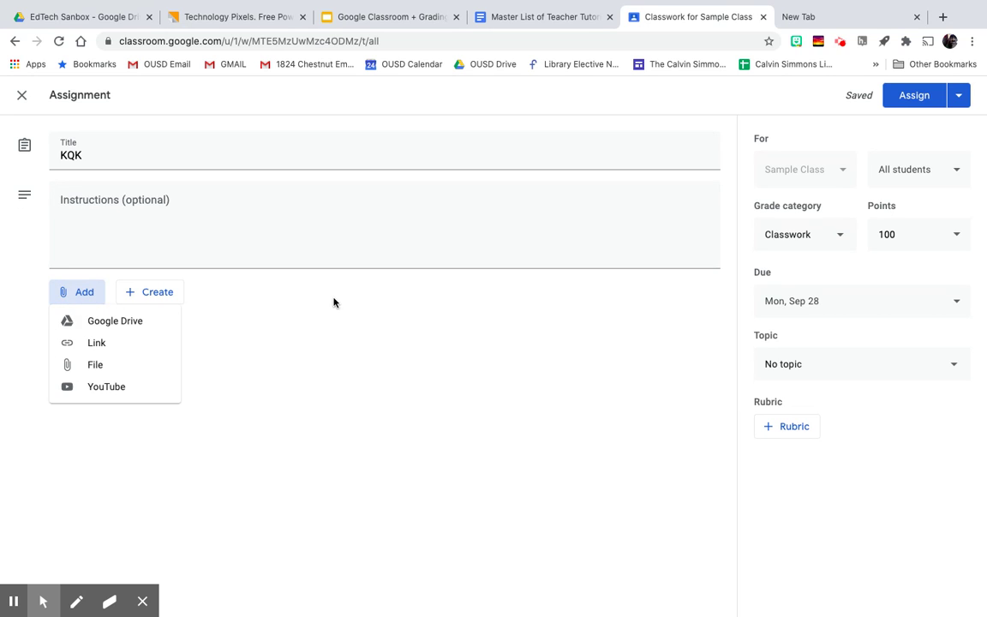
{"action": "left_click", "coordinate": [386, 366]}
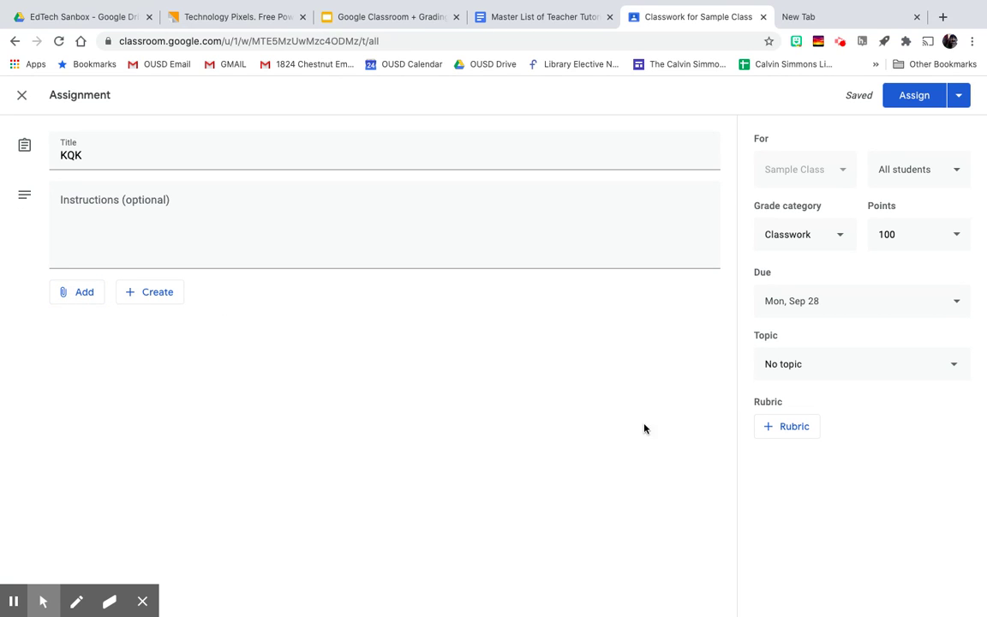
Step: Create a rubric for the assignment and title its first criterion "KQK Rubric"
{"action": "left_click", "coordinate": [775, 428]}
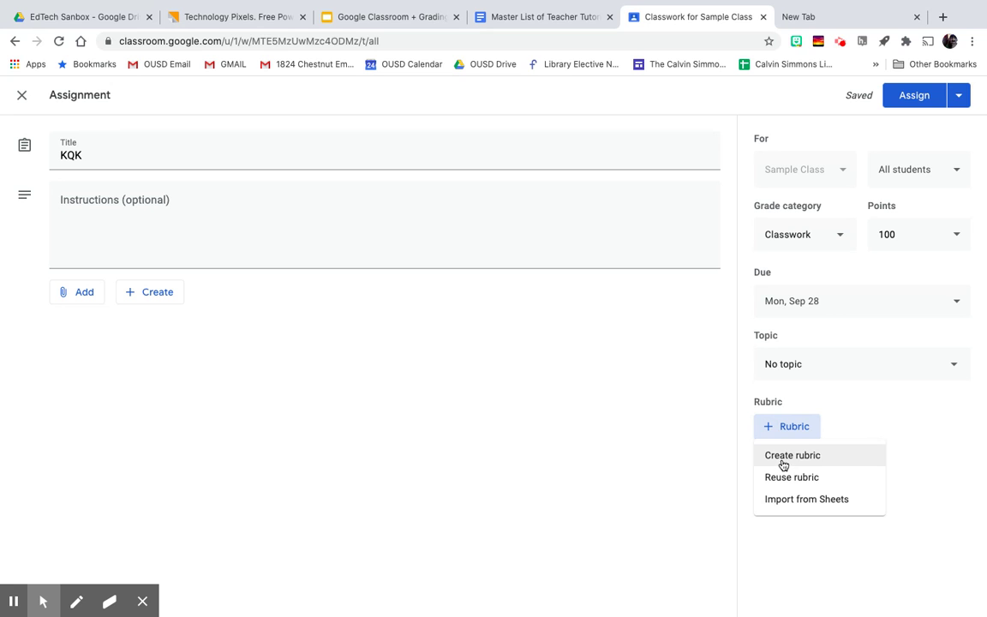
{"action": "left_click", "coordinate": [782, 463]}
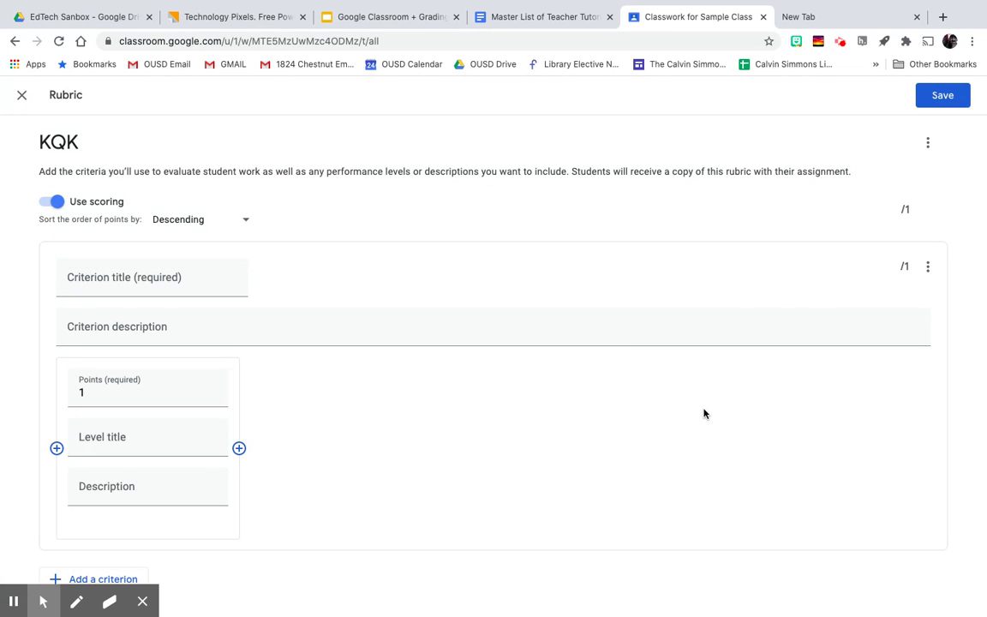
{"action": "left_click", "coordinate": [194, 281]}
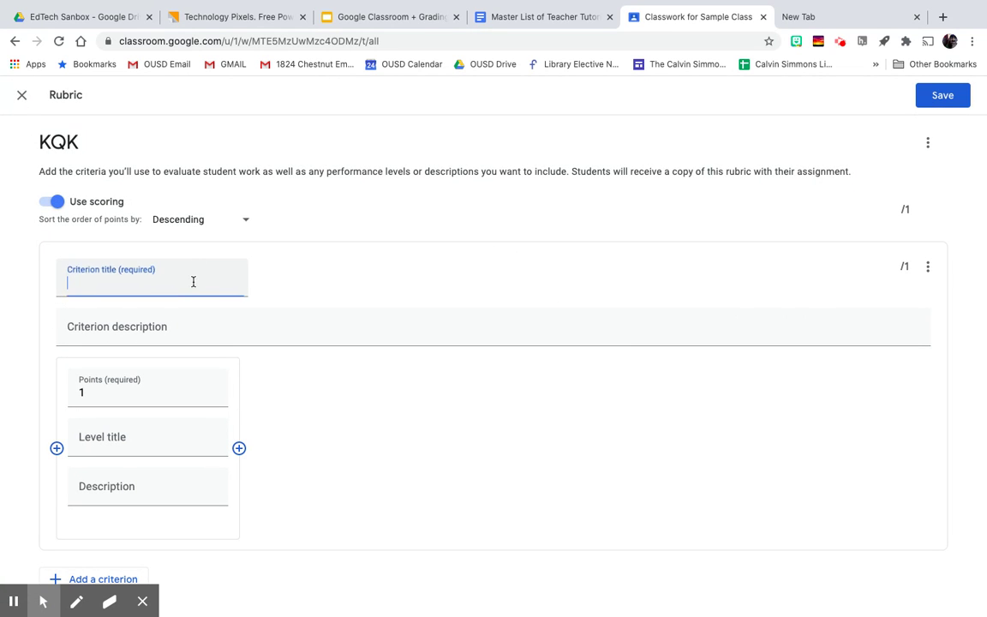
{"action": "type", "text": "KW"}
{"action": "key", "text": "BackSpace"}
{"action": "type", "text": "QK"}
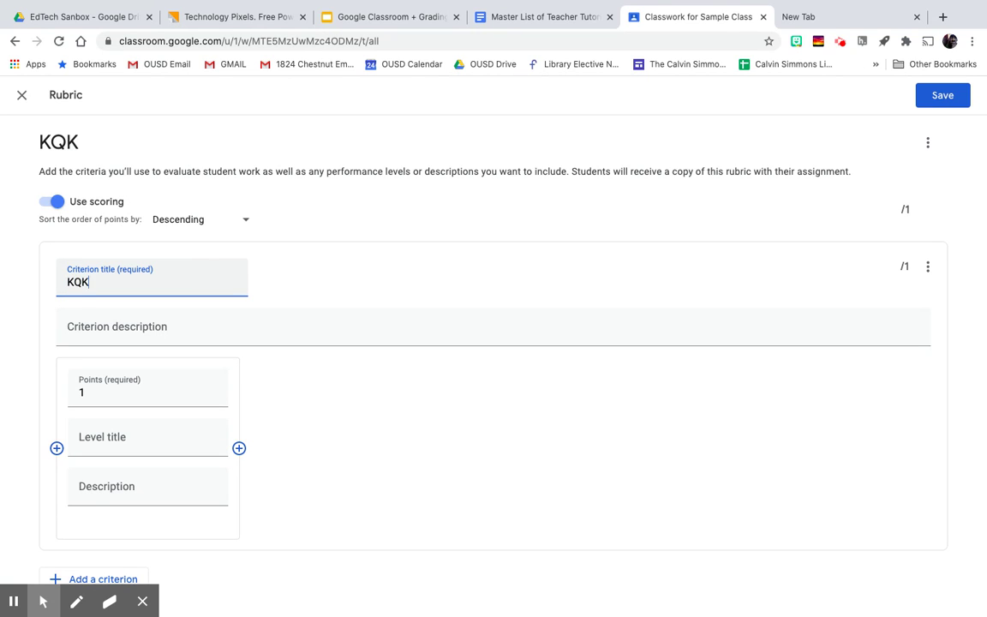
{"action": "type", "text": " Rubric"}
Step: Title the 1-point level "Does Not Meet Standard" and describe it as "Does not meet standard for a 2"
{"action": "left_click", "coordinate": [172, 438]}
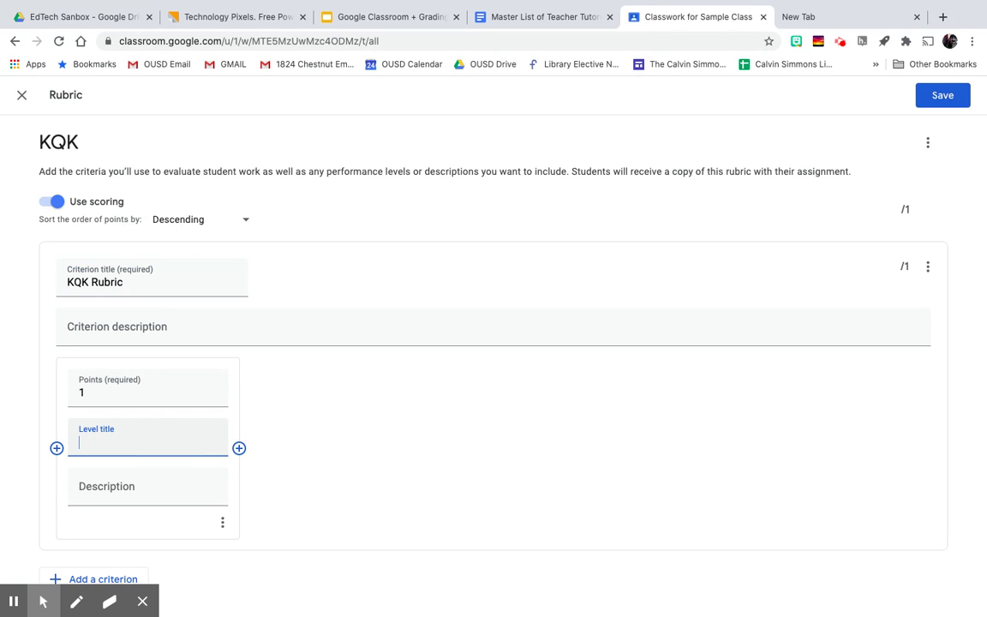
{"action": "type", "text": "Does Not Meet Standard"}
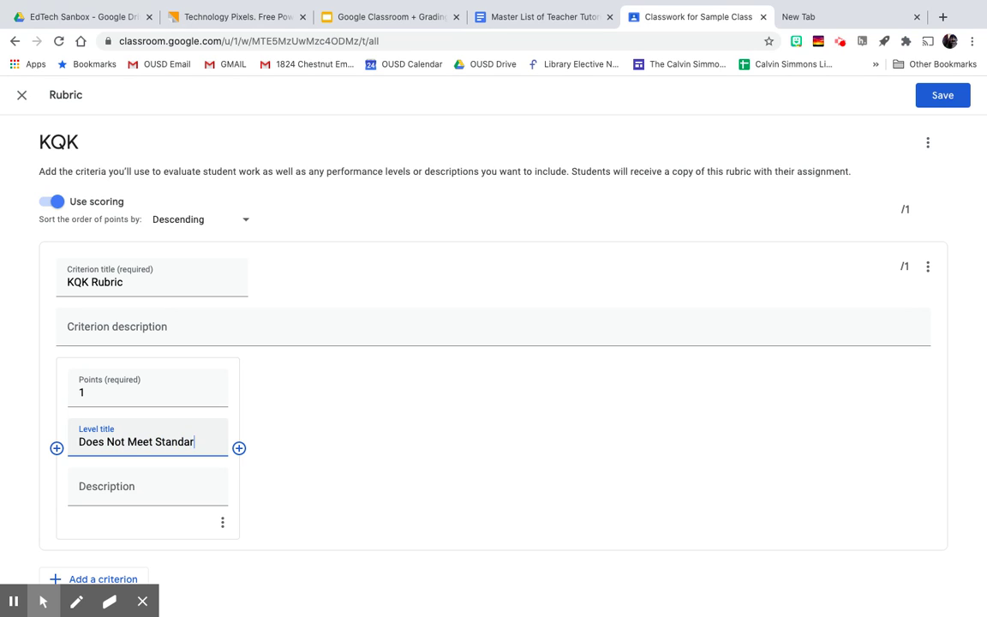
{"action": "left_click", "coordinate": [107, 495]}
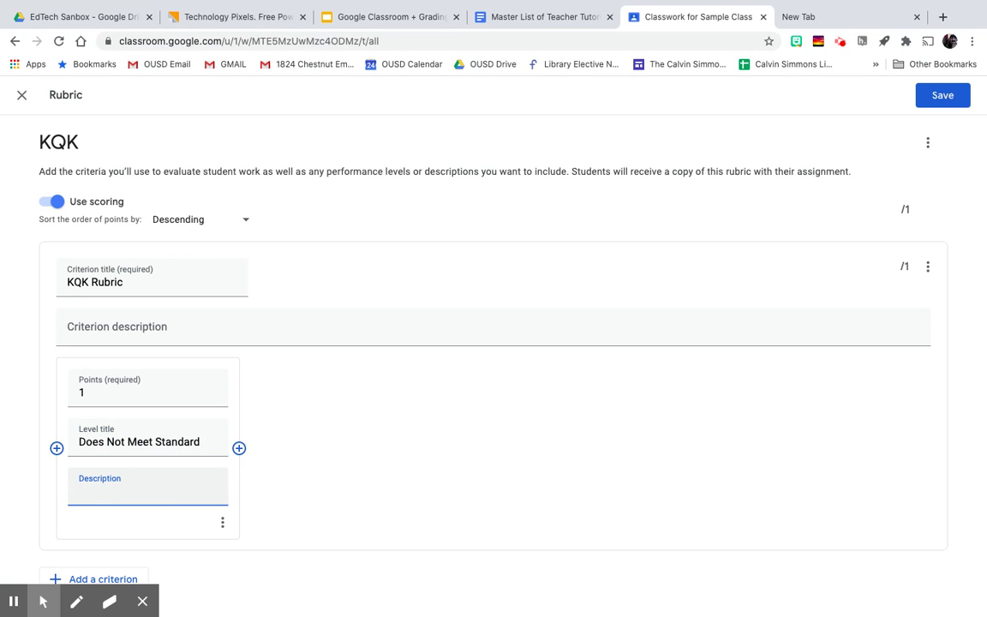
{"action": "type", "text": "Does not M"}
{"action": "key", "text": "BackSpace"}
{"action": "type", "text": "meet standard for a 2"}
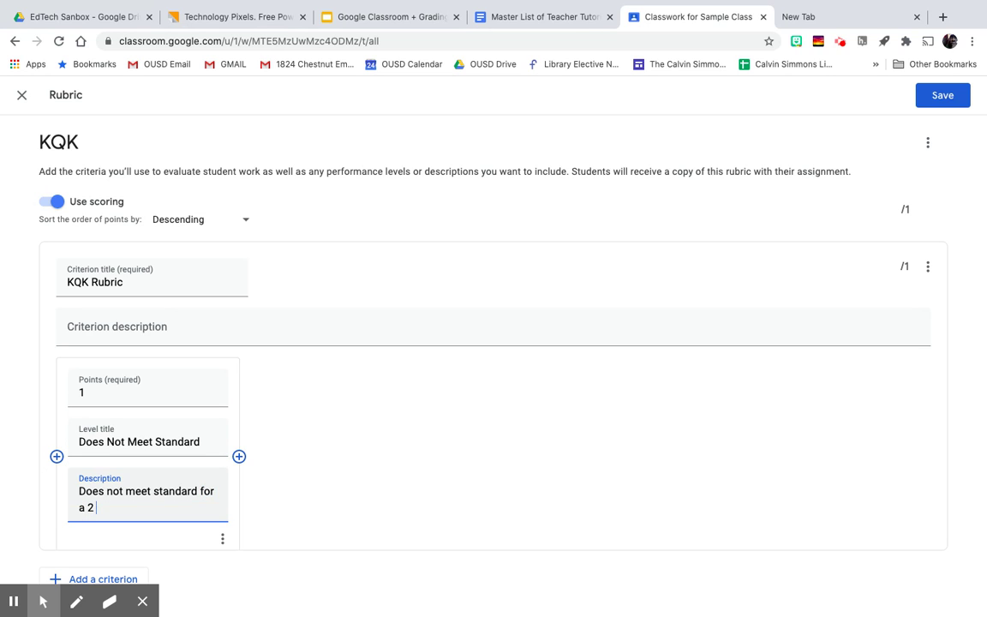
Step: Add a 2-point level to the criterion and title it "Meeting Standard"
{"action": "left_click", "coordinate": [239, 457]}
{"action": "left_click", "coordinate": [300, 390]}
{"action": "type", "text": "2"}
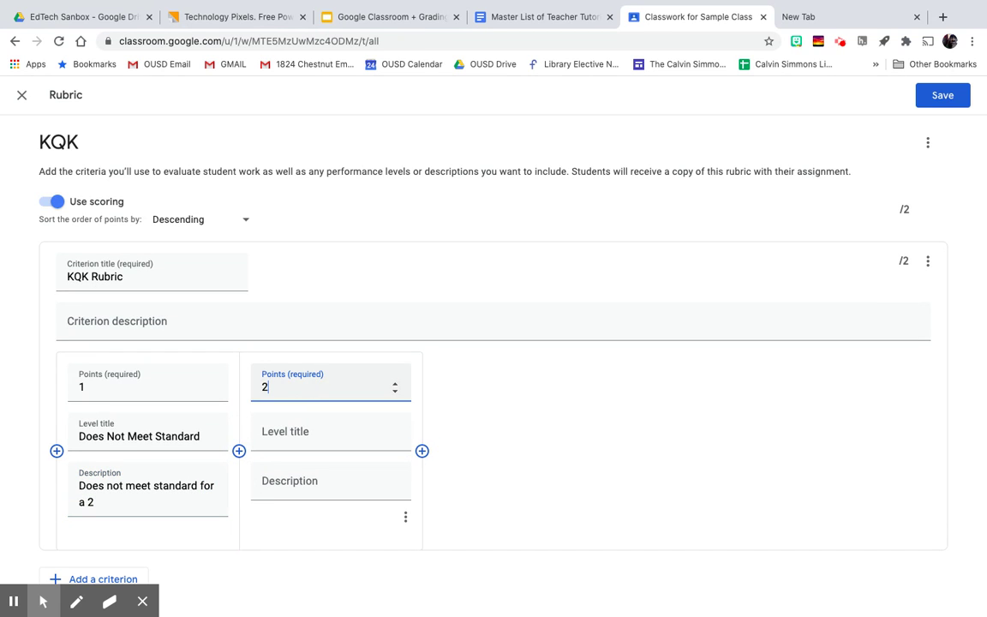
{"action": "left_click", "coordinate": [313, 438]}
{"action": "type", "text": "Meeting Standard"}
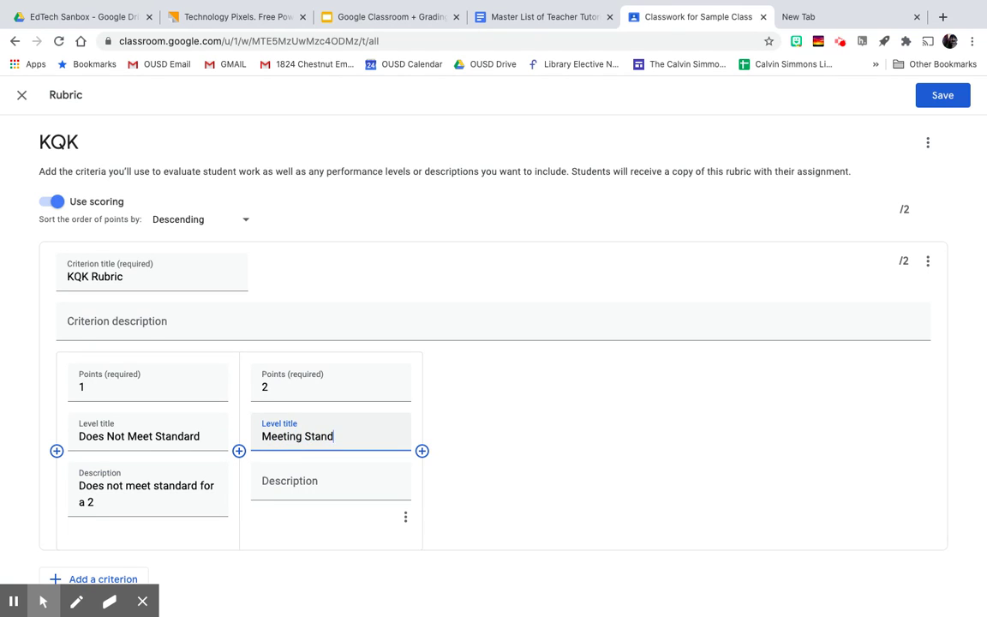
Step: Describe the Meeting Standard level as "I have at 5 questions.", "AND", "I have 5 key terms.", separated by blank lines
{"action": "left_click", "coordinate": [315, 499]}
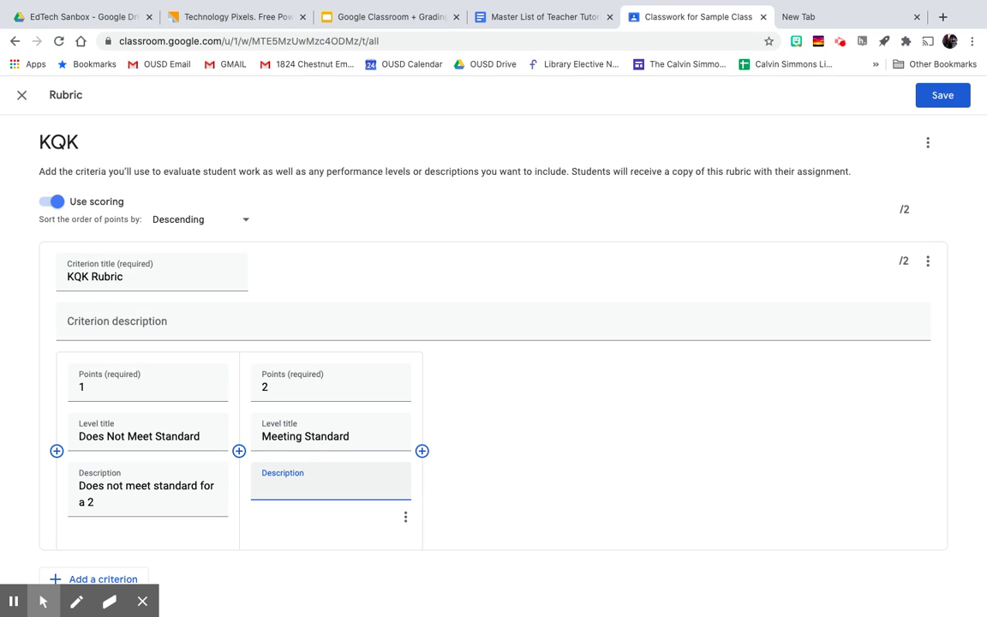
{"action": "type", "text": "I ha"}
{"action": "type", "text": "ve at leas"}
{"action": "key", "text": "BackSpace"}
{"action": "key", "text": "BackSpace"}
{"action": "type", "text": "5 questions "}
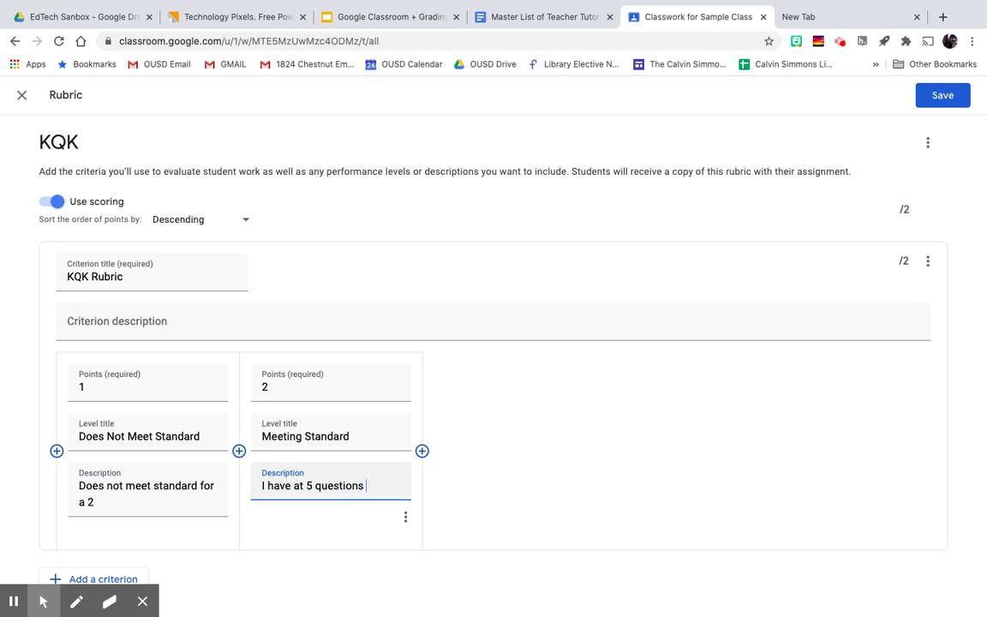
{"action": "type", "text": "."}
{"action": "key", "text": "Return"}
{"action": "key", "text": "Return"}
{"action": "type", "text": "AND"}
{"action": "key", "text": "Return"}
{"action": "key", "text": "Return"}
{"action": "type", "text": "I have 5"}
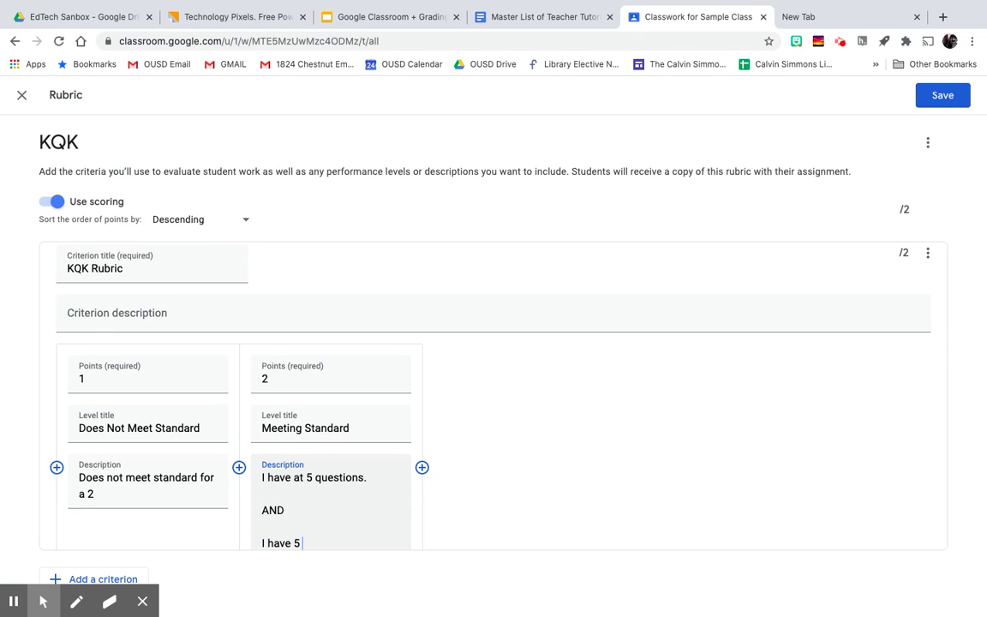
{"action": "type", "text": " key terms"}
Step: Add a 3-point level to the criterion and title it "Exceeding Standard"
{"action": "left_click", "coordinate": [423, 468]}
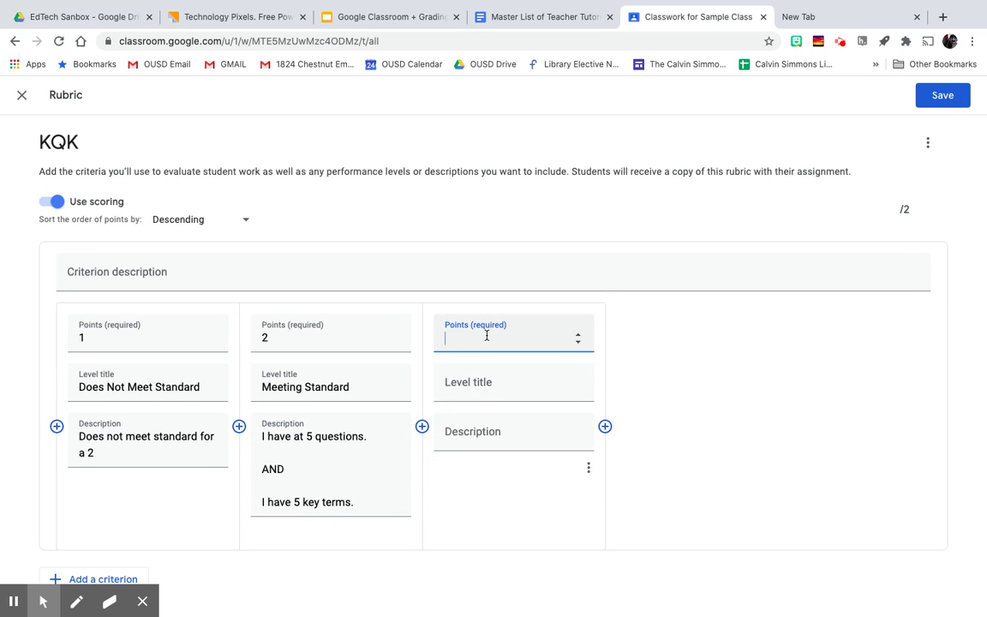
{"action": "type", "text": "3"}
{"action": "left_click", "coordinate": [512, 385]}
{"action": "type", "text": "E"}
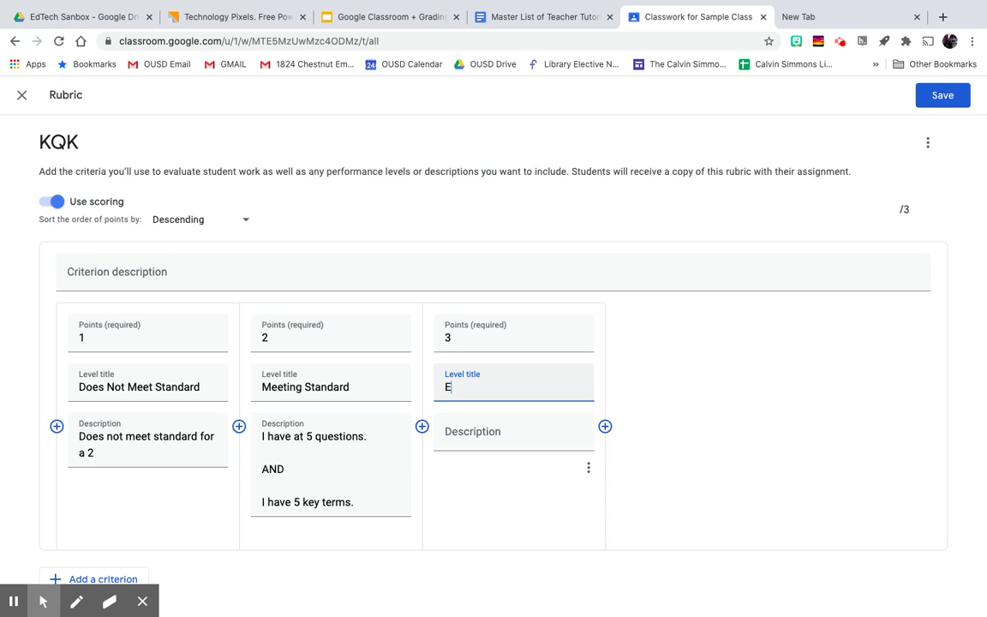
{"action": "type", "text": "xceed"}
{"action": "type", "text": "ed S"}
{"action": "key", "text": "BackSpace"}
{"action": "key", "text": "BackSpace"}
{"action": "key", "text": "BackSpace"}
{"action": "key", "text": "BackSpace"}
{"action": "key", "text": "BackSpace"}
{"action": "key", "text": "BackSpace"}
{"action": "type", "text": "ding Standard"}
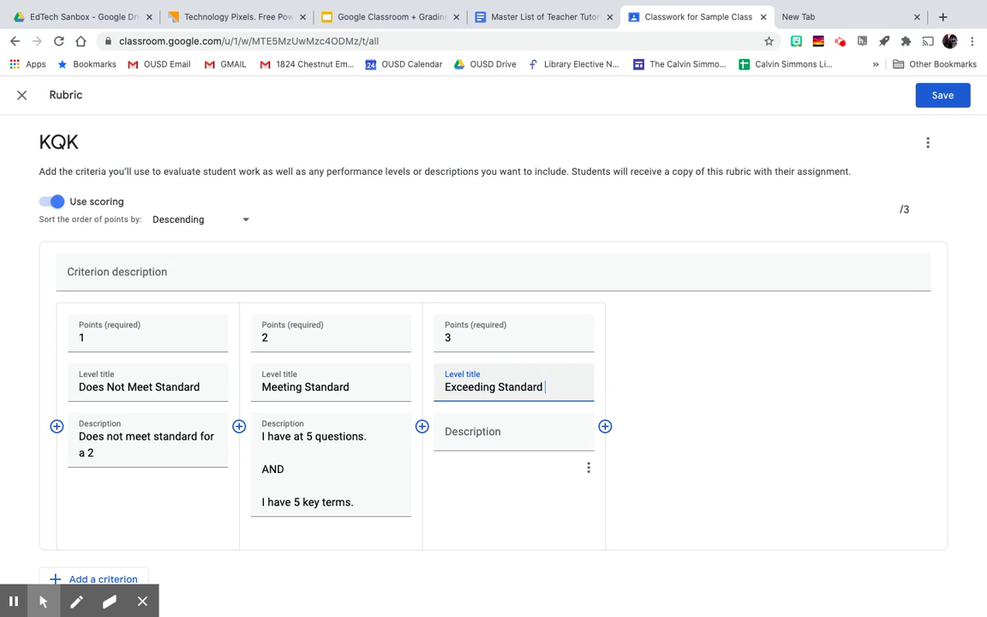
Step: Describe the Exceeding Standard level as "I have more than 5 questions", "OR", "I have more than 5 key terms", separated by blank lines
{"action": "left_click", "coordinate": [510, 439]}
{"action": "type", "text": "I h"}
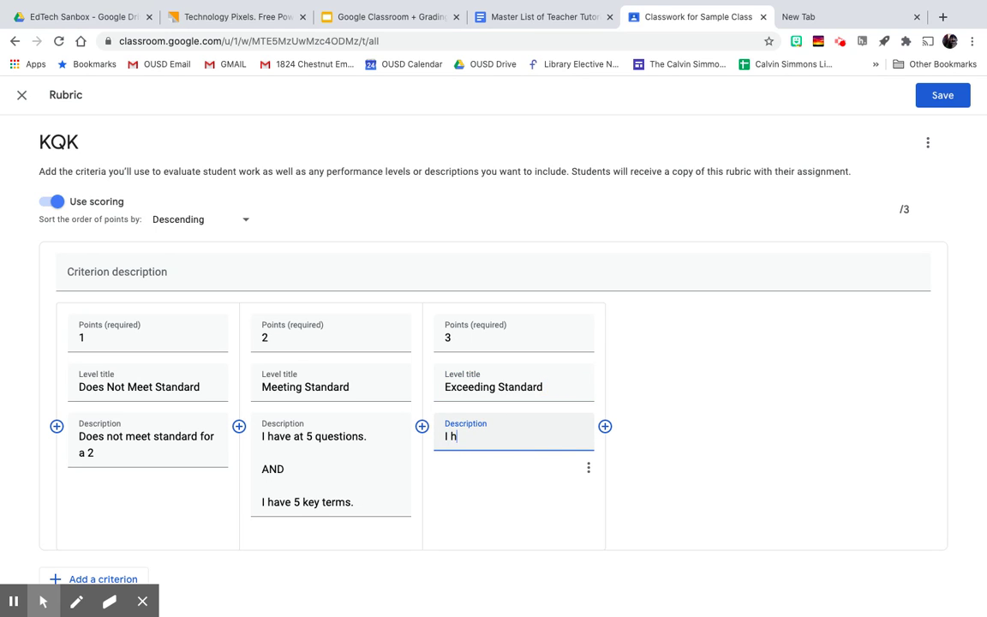
{"action": "type", "text": "ave more than 5 questions"}
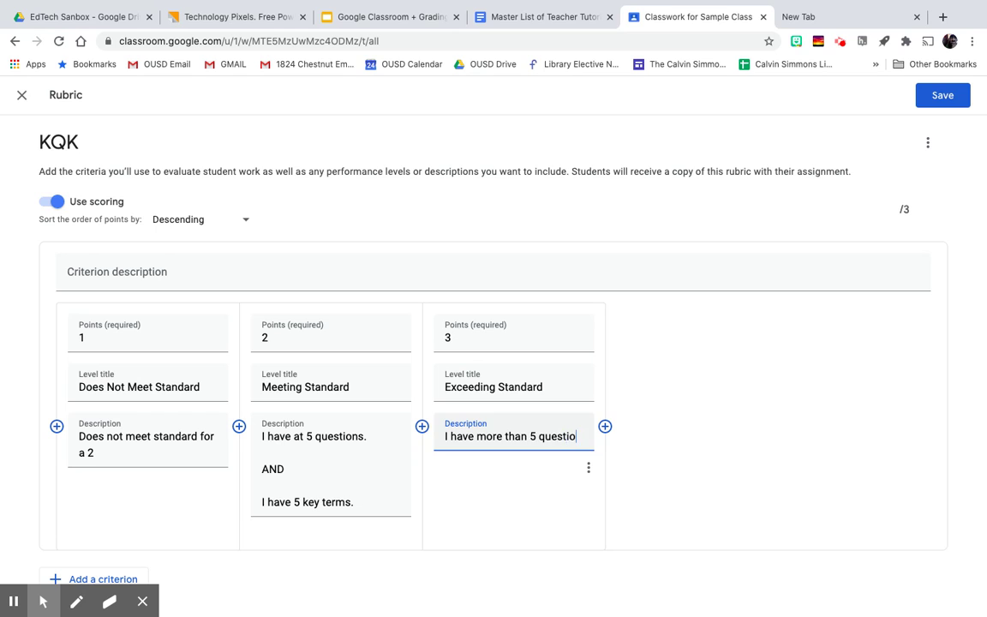
{"action": "key", "text": "Return"}
{"action": "key", "text": "Return"}
{"action": "type", "text": "OR"}
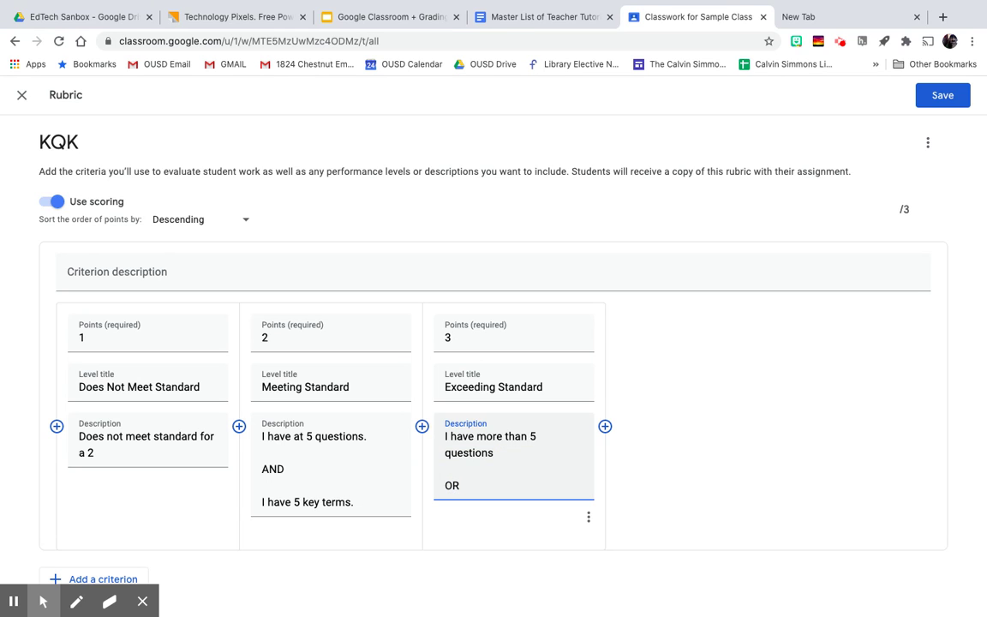
{"action": "key", "text": "Return"}
{"action": "key", "text": "Return"}
{"action": "type", "text": "I"}
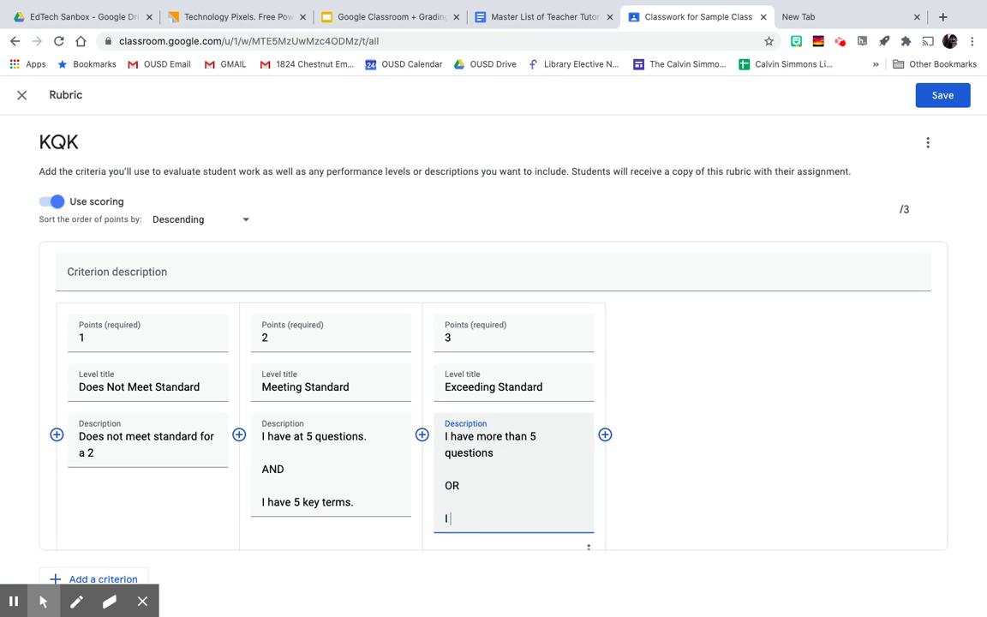
{"action": "type", "text": " have more than 5 key terms"}
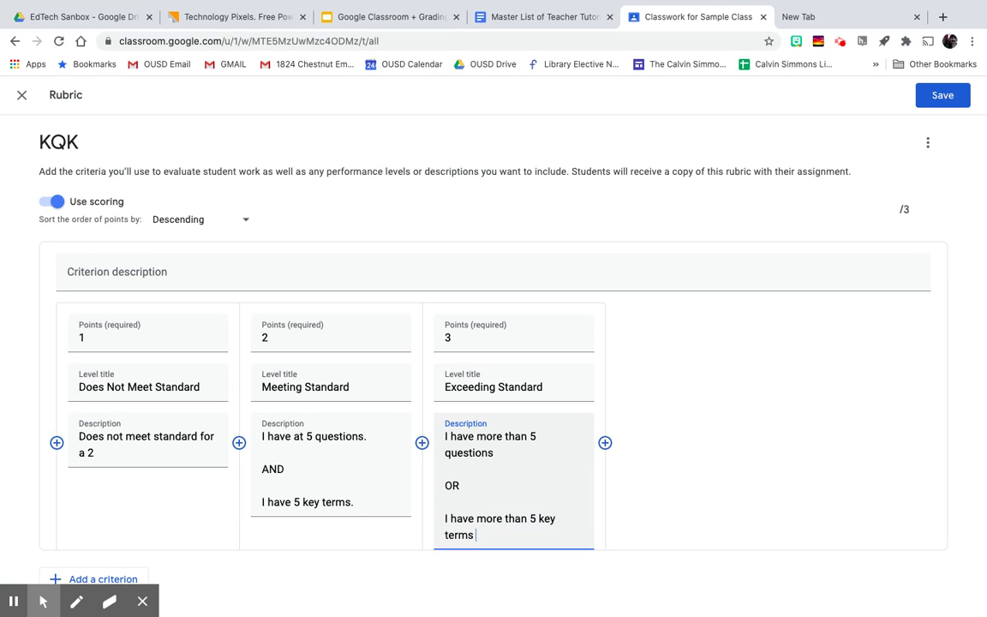
Step: Copy the Exceeding Standard description and add a 4-point level titled "Excelling at Standard"
{"action": "key", "text": "ctrl+a"}
{"action": "key", "text": "ctrl+c"}
{"action": "left_click", "coordinate": [604, 442]}
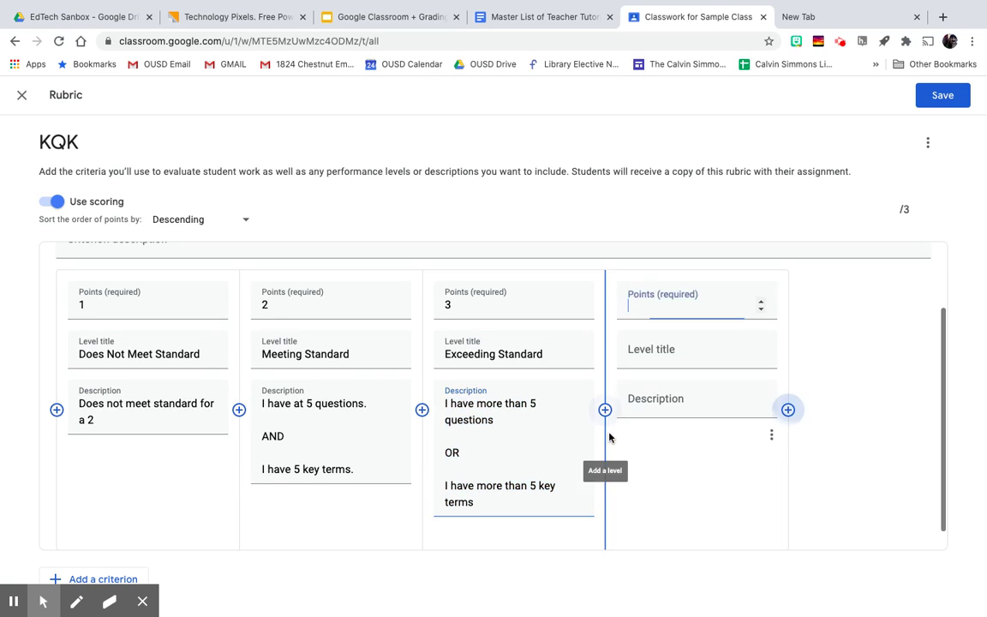
{"action": "type", "text": "4"}
{"action": "left_click", "coordinate": [663, 355]}
{"action": "type", "text": "Excelling"}
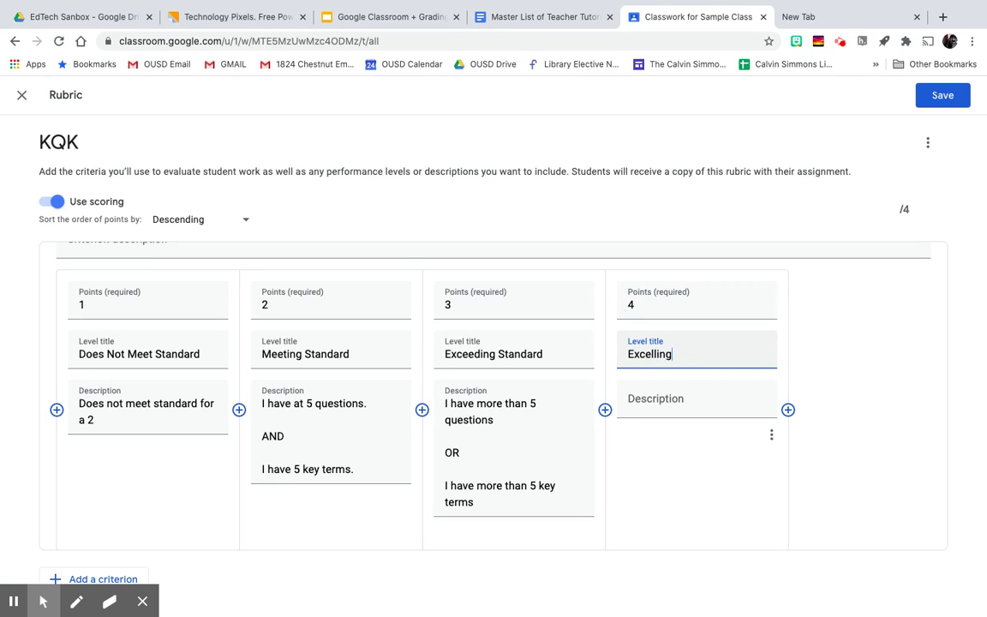
{"action": "type", "text": " at Standard"}
Step: Paste the copied description into the 4-point level and replace its "OR" with "AND"
{"action": "left_click", "coordinate": [690, 396]}
{"action": "key", "text": "ctrl+v"}
{"action": "double_click", "coordinate": [636, 452]}
{"action": "type", "text": "AND"}
Step: Save the rubric and assign the KQK assignment to the class
{"action": "left_click", "coordinate": [942, 95]}
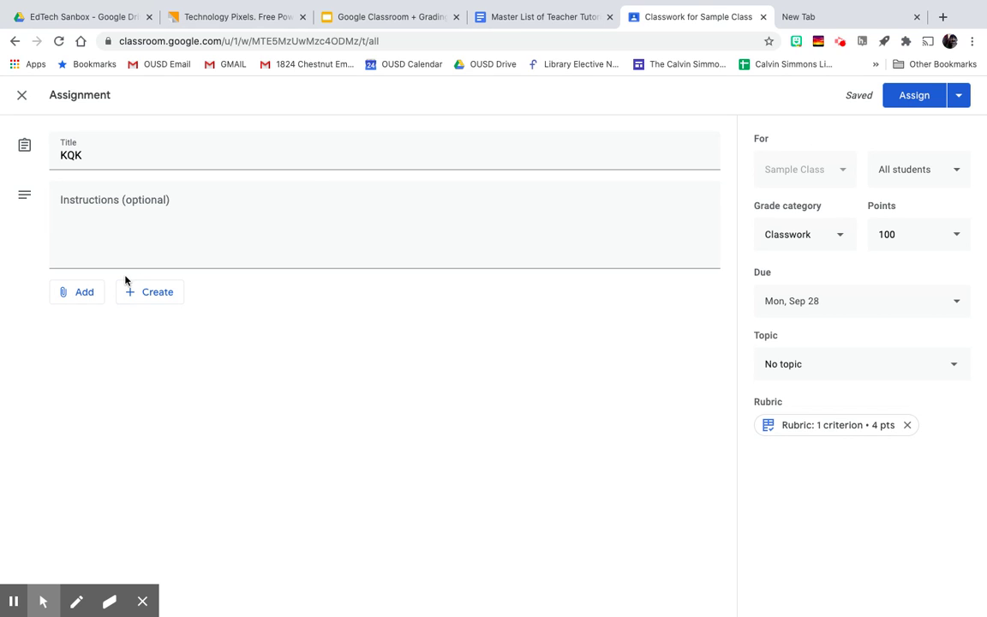
{"action": "left_click", "coordinate": [918, 101]}
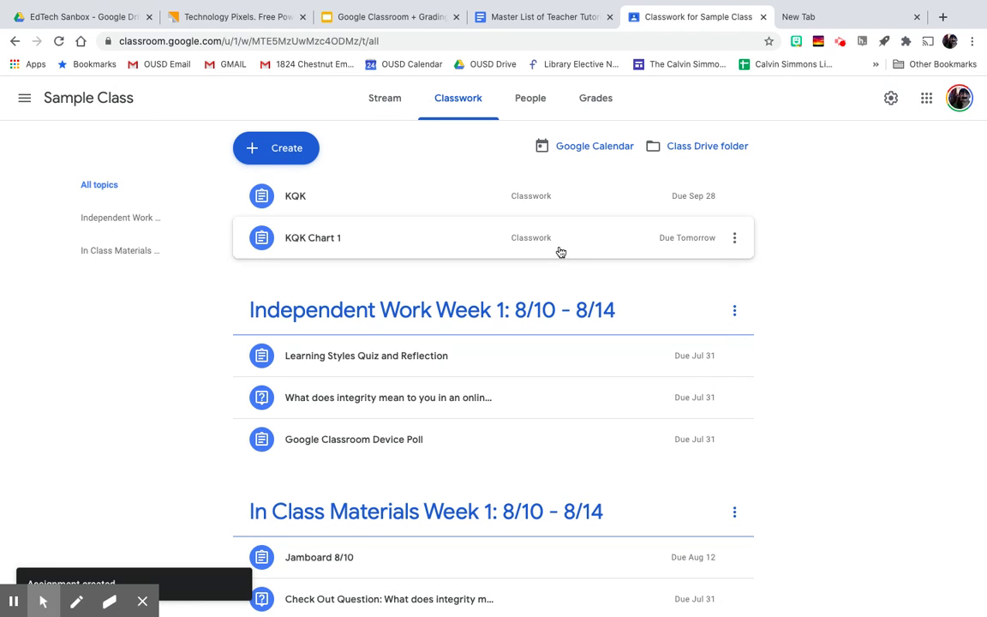
Step: Open the student's turned-in document for the KQK Chart 1 assignment for grading
{"action": "left_click", "coordinate": [374, 246]}
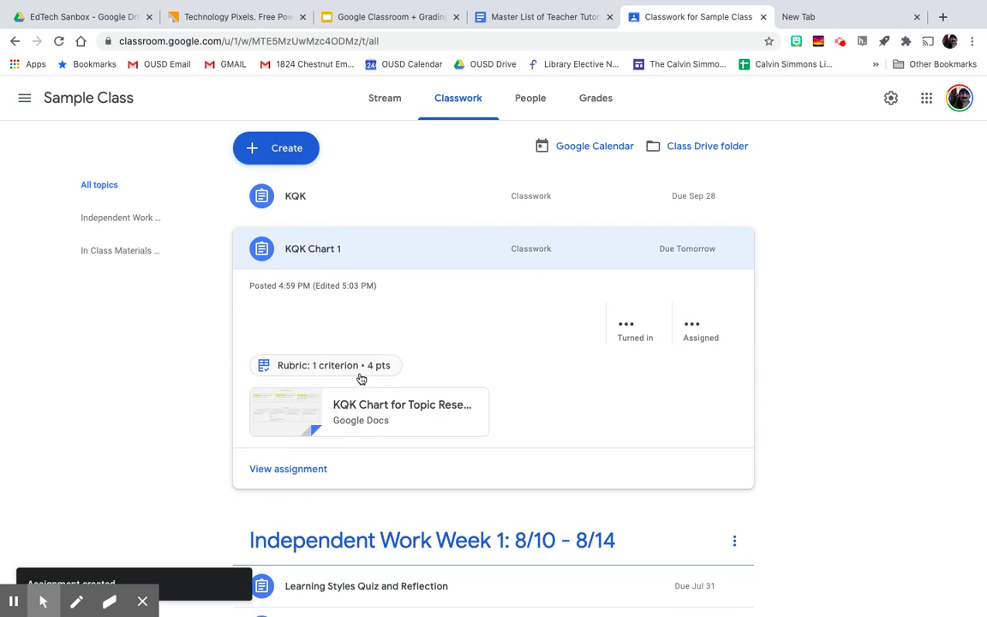
{"action": "left_click", "coordinate": [628, 319]}
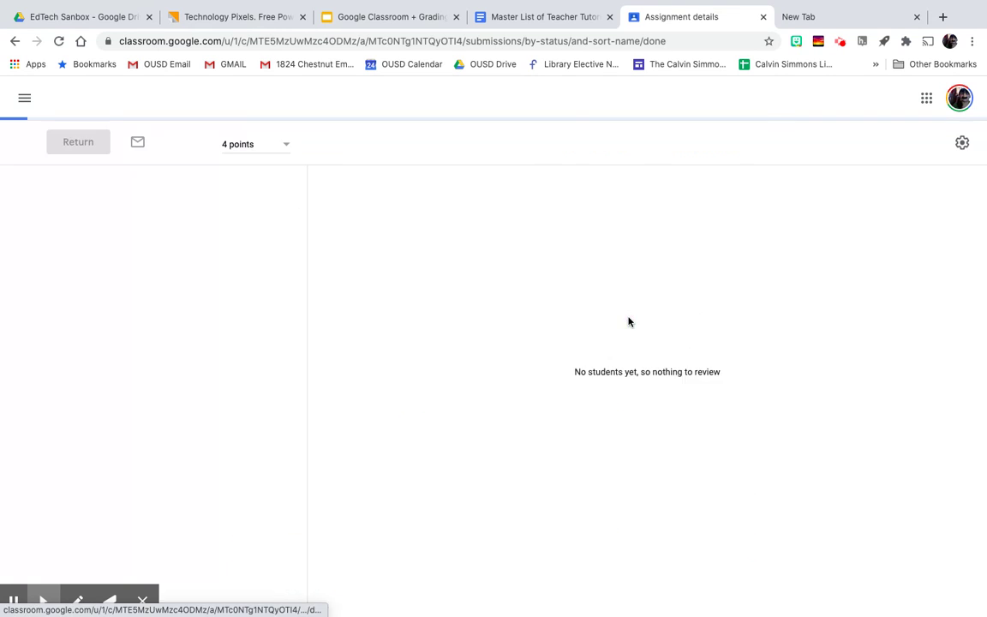
{"action": "left_click", "coordinate": [421, 329]}
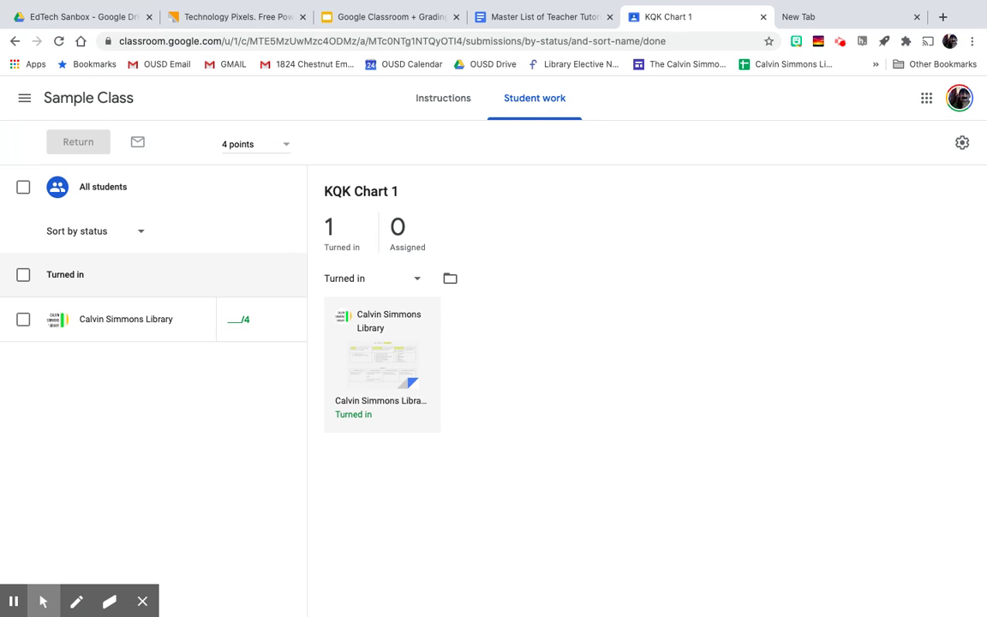
{"action": "left_click", "coordinate": [359, 392]}
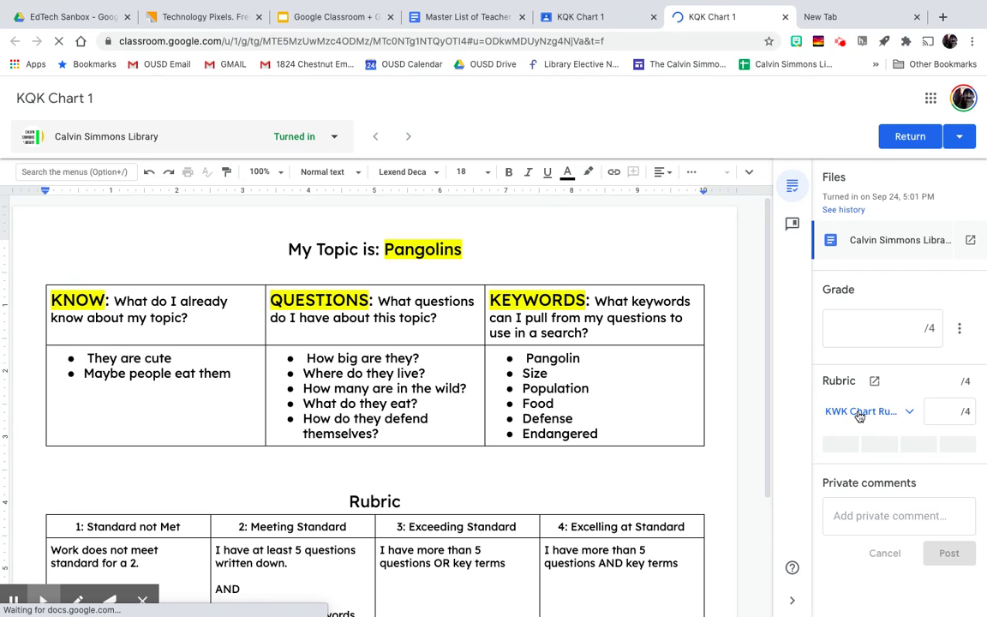
Step: Expand the submission's KWK Chart rubric criterion and grade it as Exceeding Standard, 3 points
{"action": "left_click", "coordinate": [859, 413]}
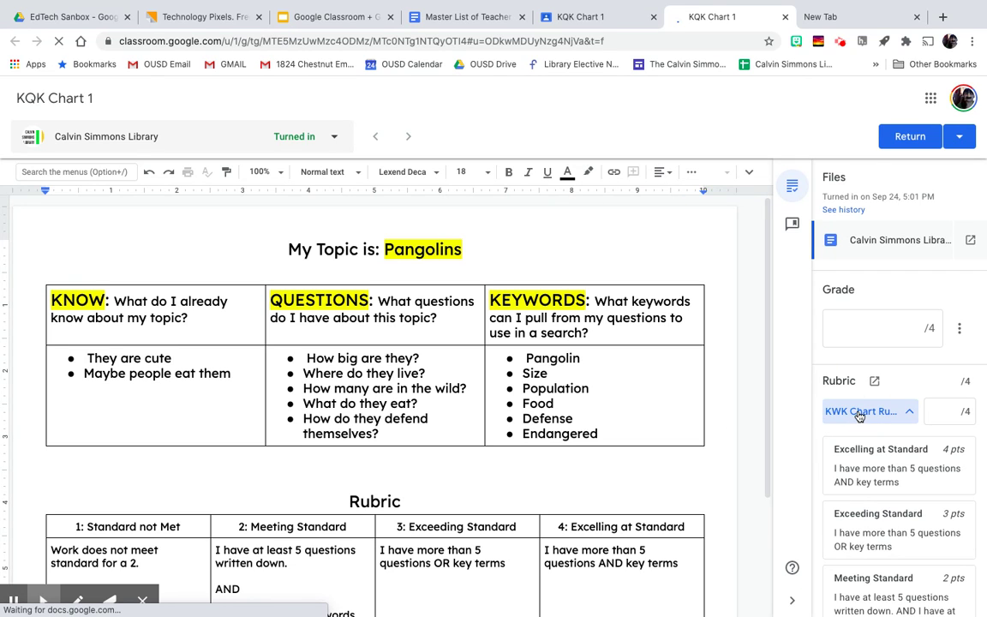
{"action": "scroll", "coordinate": [861, 429], "scroll_direction": "down", "scroll_amount": 3}
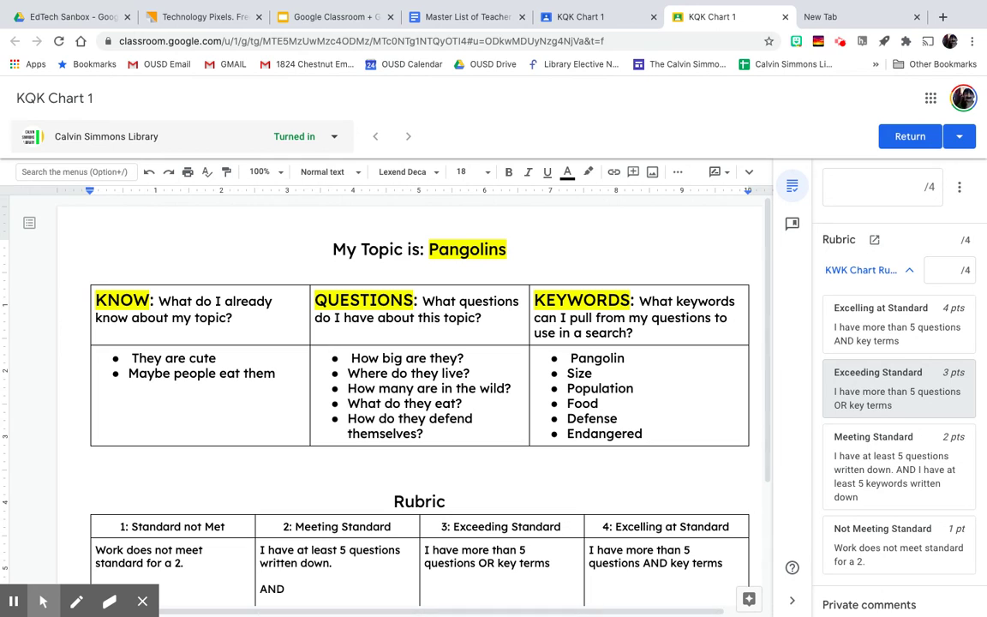
{"action": "left_click", "coordinate": [857, 388]}
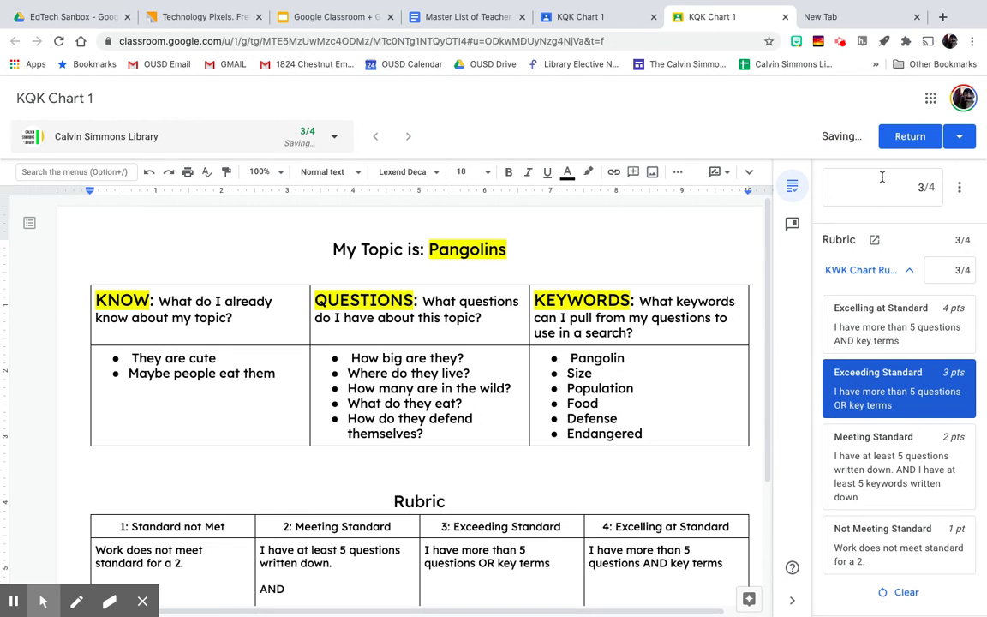